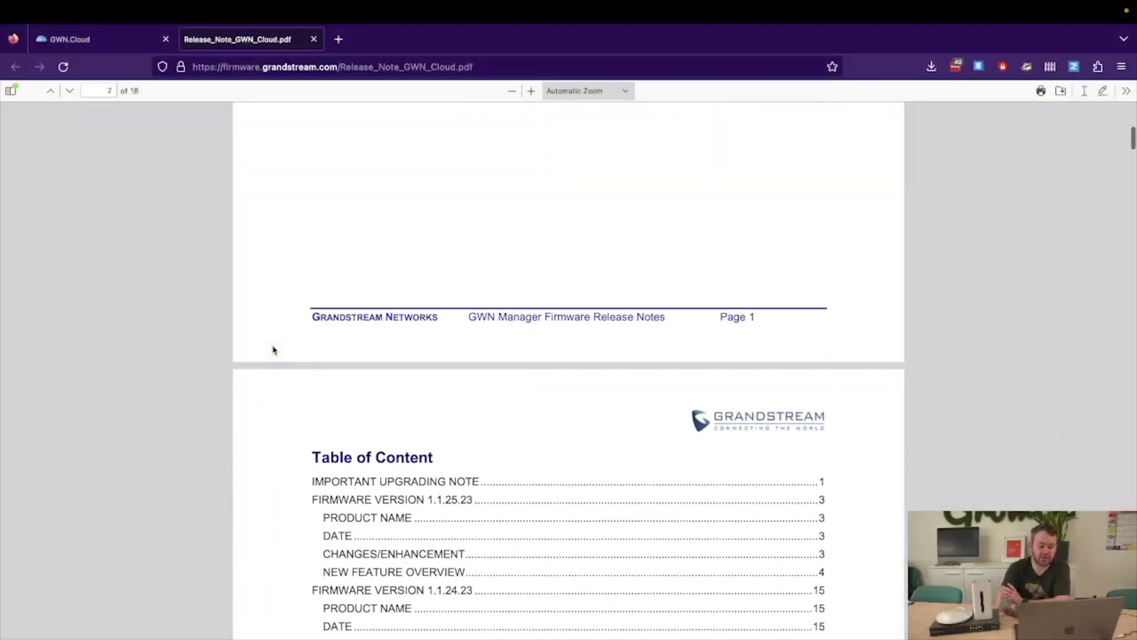
Review pages 2–4 of the firmware 1.1.25.23 release notes, then return to GWN.Cloud's Map & Floor Plans page
scroll(273, 350, "down", 10)
scroll(273, 350, "down", 5)
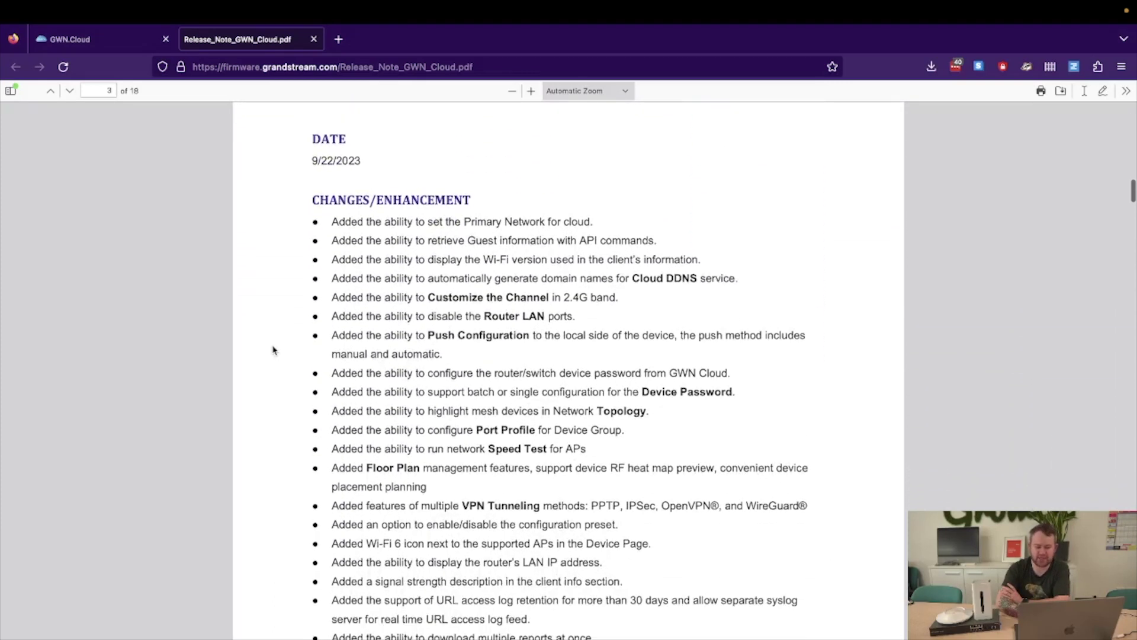
scroll(273, 350, "down", 3)
scroll(273, 350, "down", 4)
scroll(273, 350, "down", 8)
scroll(273, 350, "down", 2)
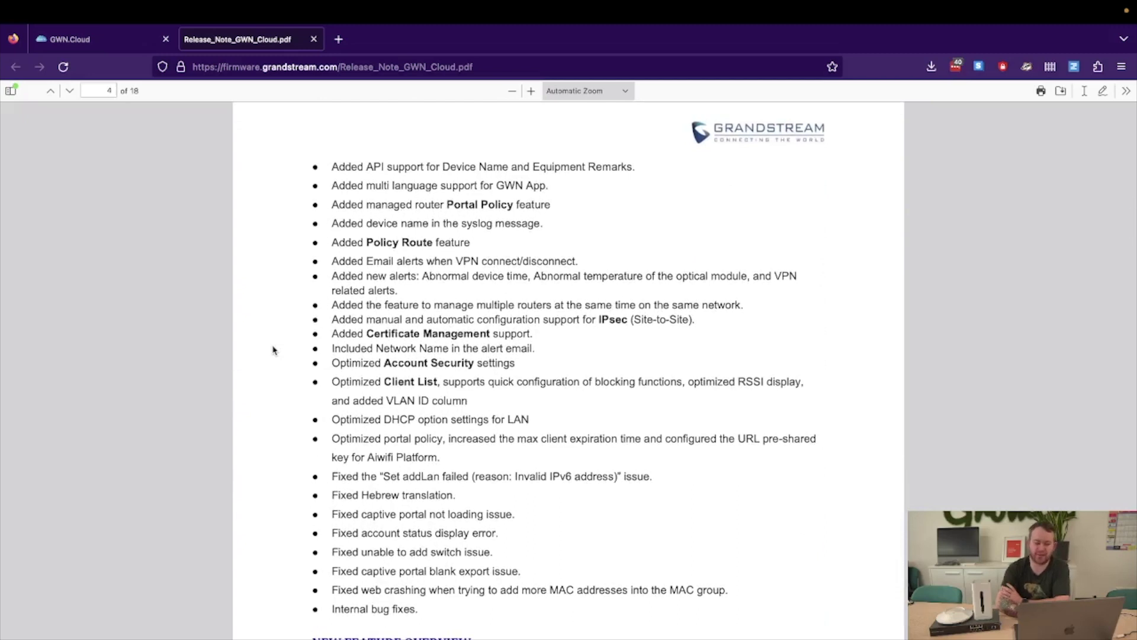
scroll(273, 351, "up", 15)
scroll(273, 350, "down", 1)
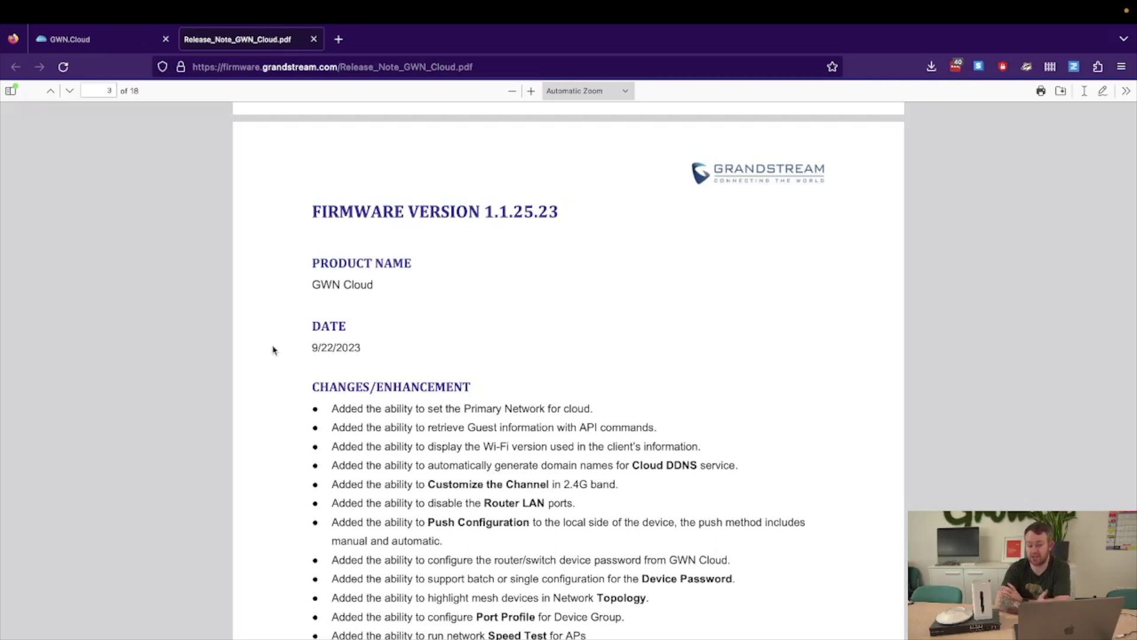
scroll(279, 338, "down", 7)
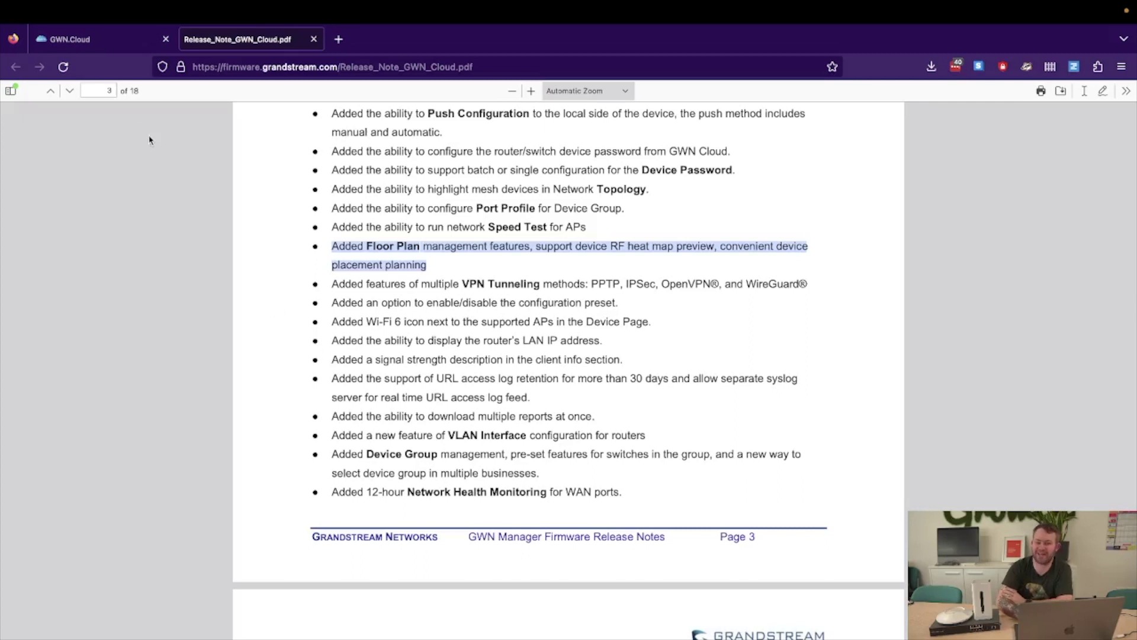
left_click(101, 40)
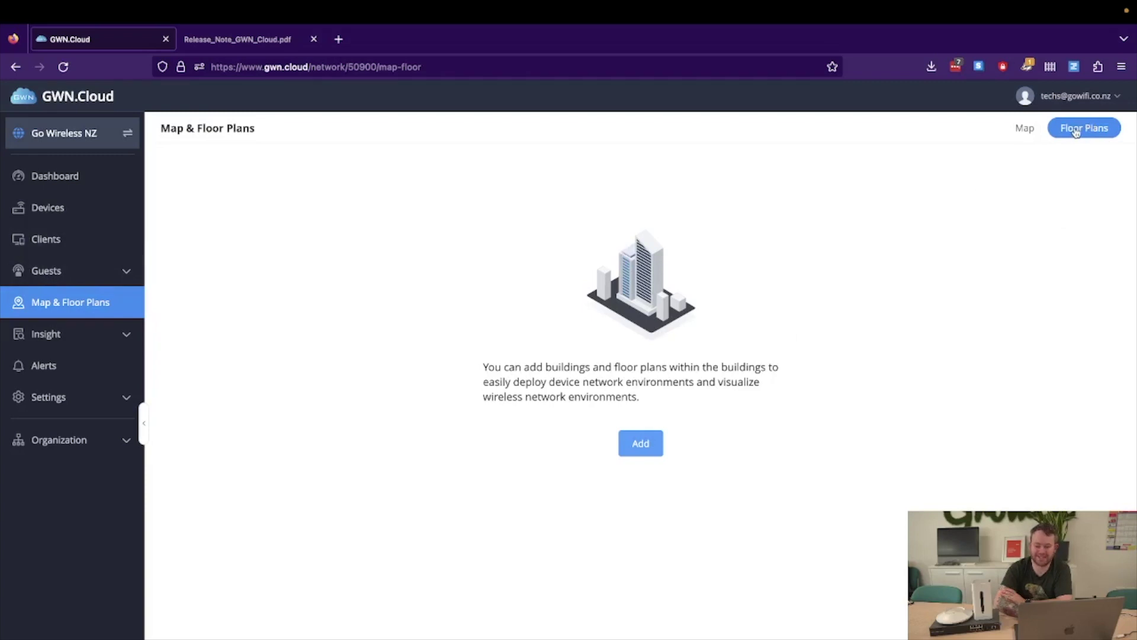
Add a building named 'Go Wireless NZ' with location Rangiora
left_click(636, 446)
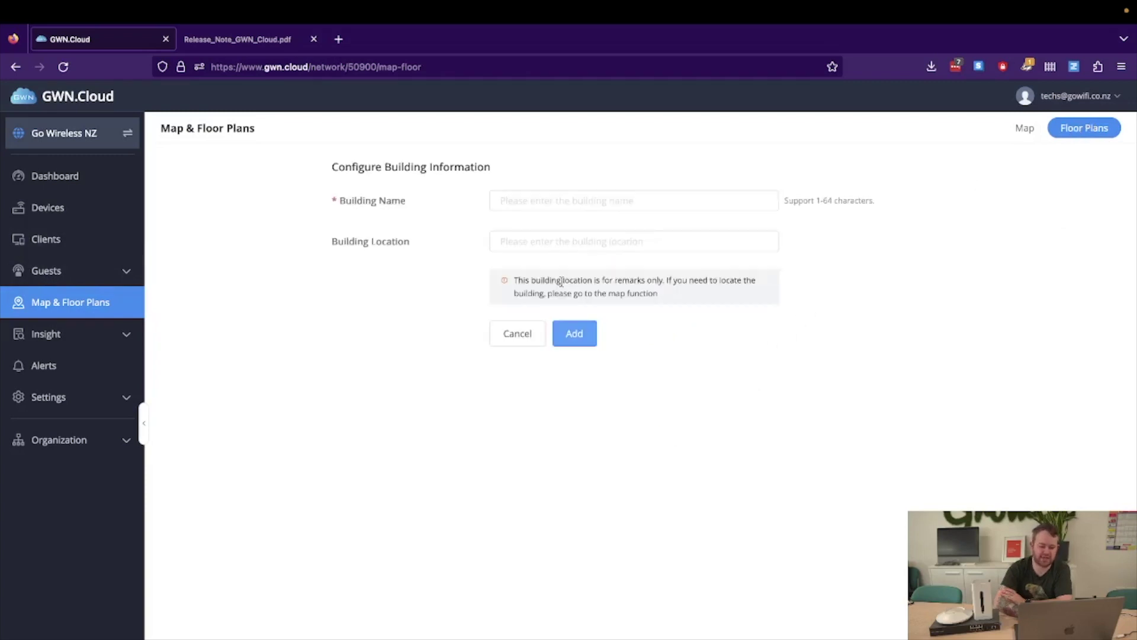
left_click(568, 201)
type("Go Wireless NZ")
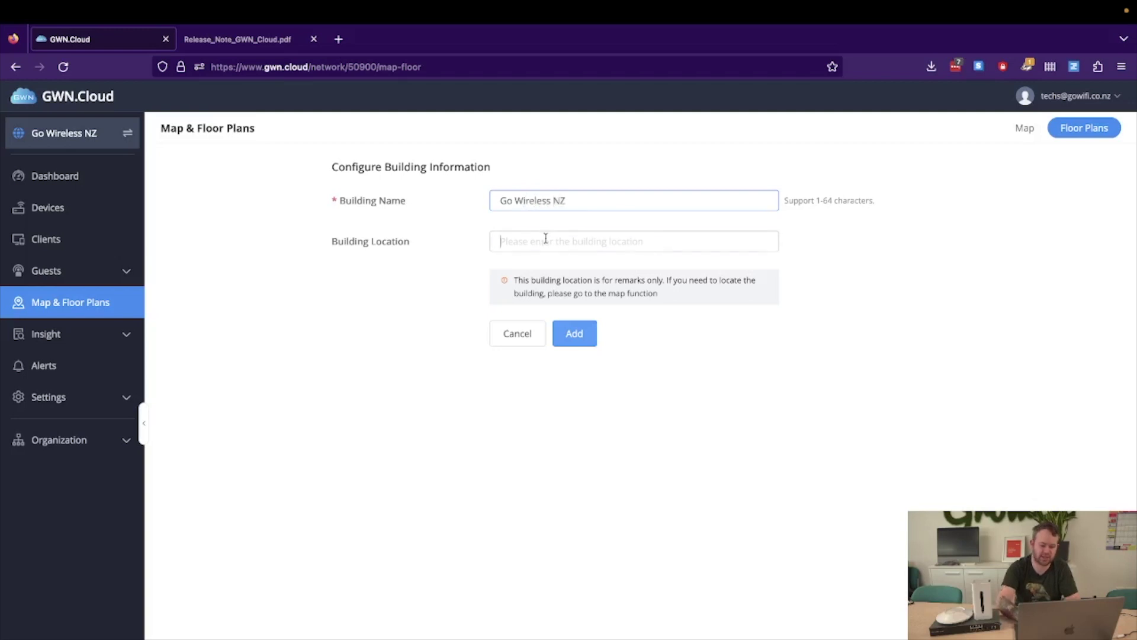
left_click(545, 236)
type("Rangiora")
left_click(575, 325)
left_click(635, 202)
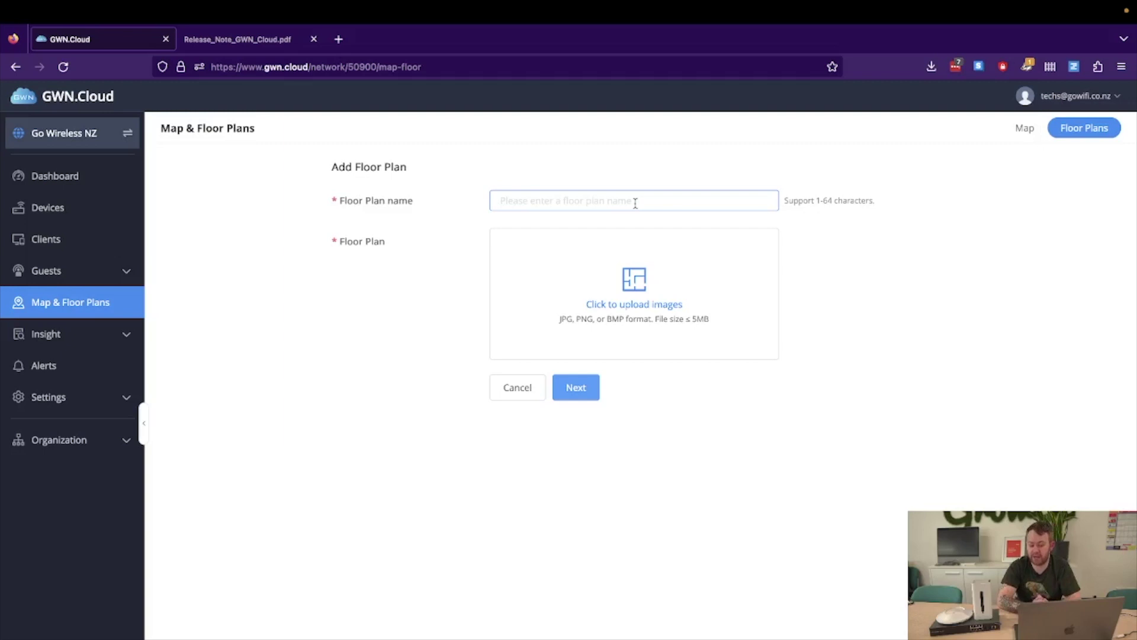
Name the floor plan 'Floor Plan' and upload basement.png as its image
type("Floor P")
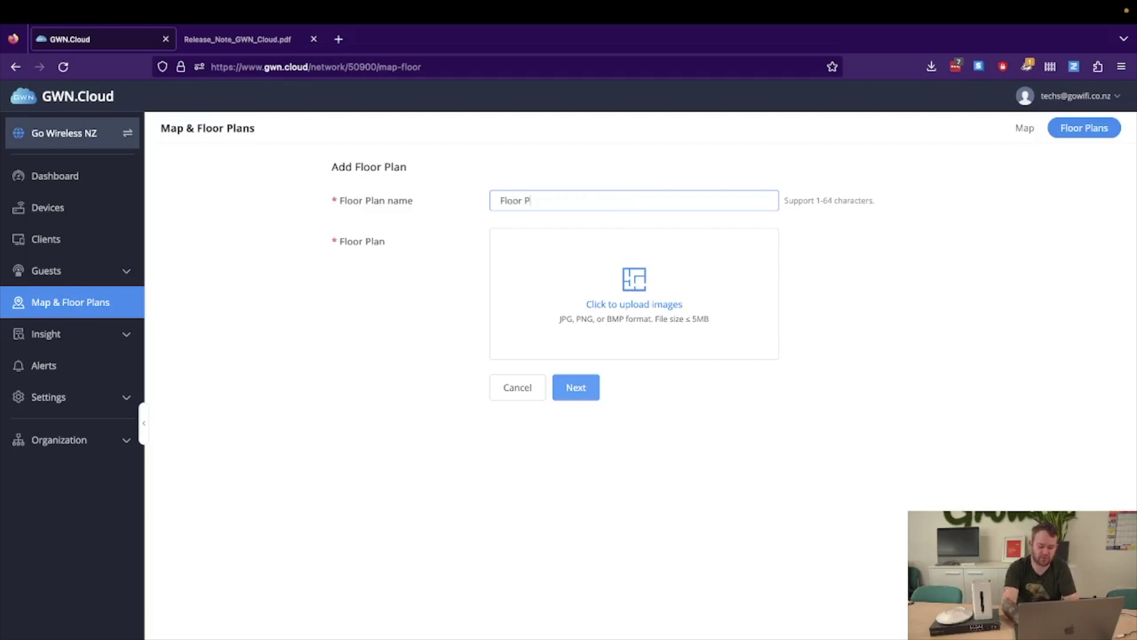
type("lan")
left_click(631, 296)
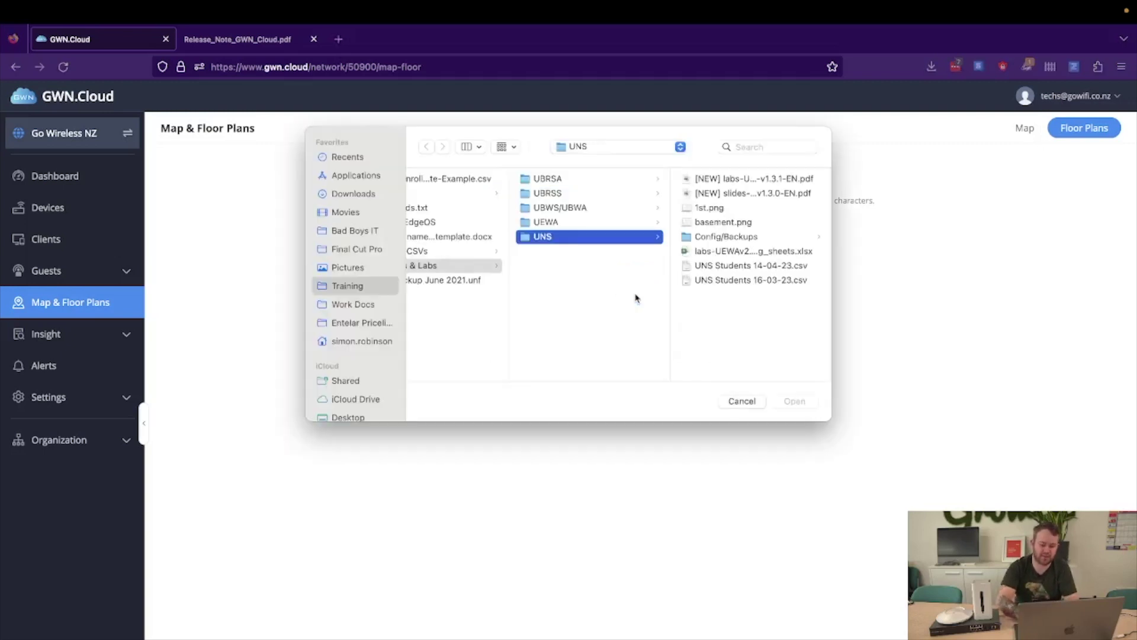
left_click(709, 222)
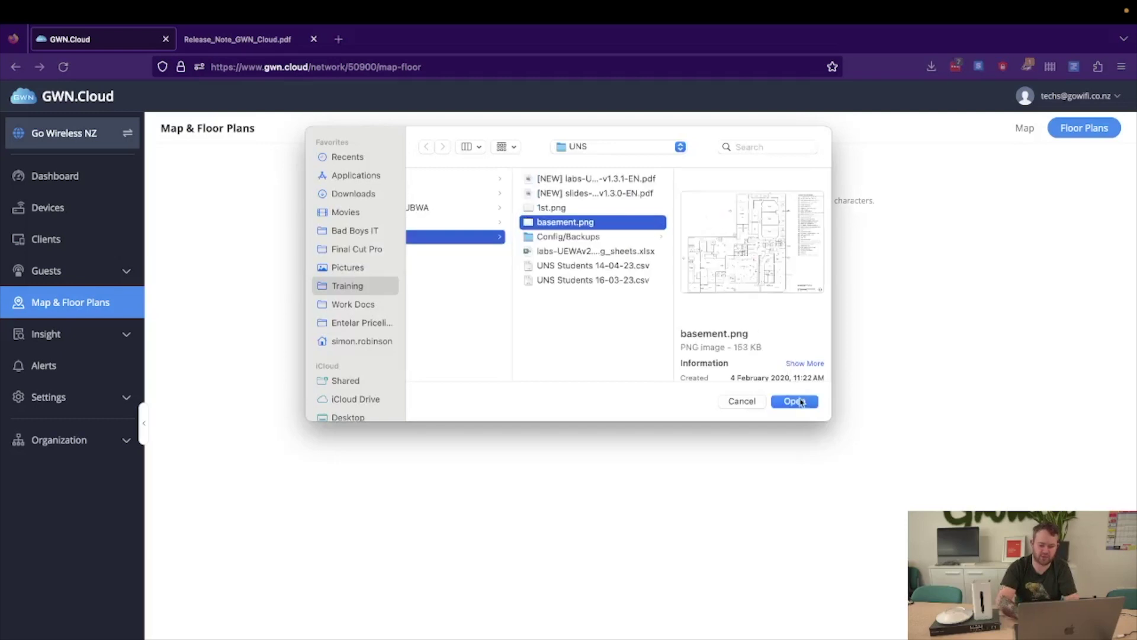
left_click(800, 401)
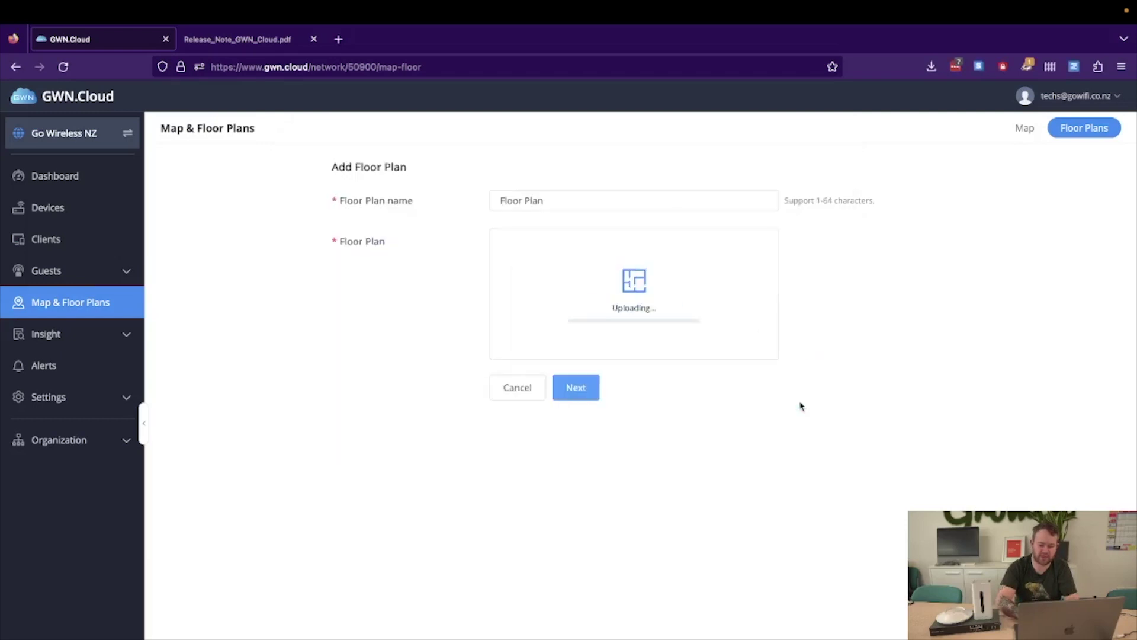
left_click(576, 387)
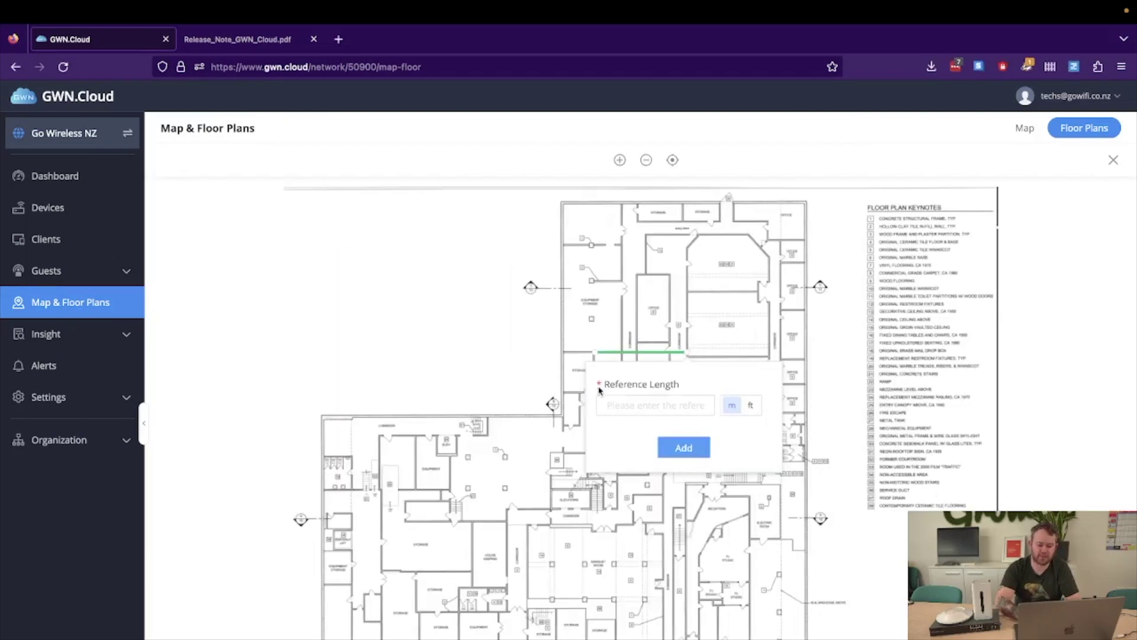
Calibrate the floor plan scale with a 4 m reference line and add it
left_click_drag(603, 357, 562, 353)
left_click_drag(684, 353, 621, 354)
left_click(629, 403)
type("4")
left_click(617, 446)
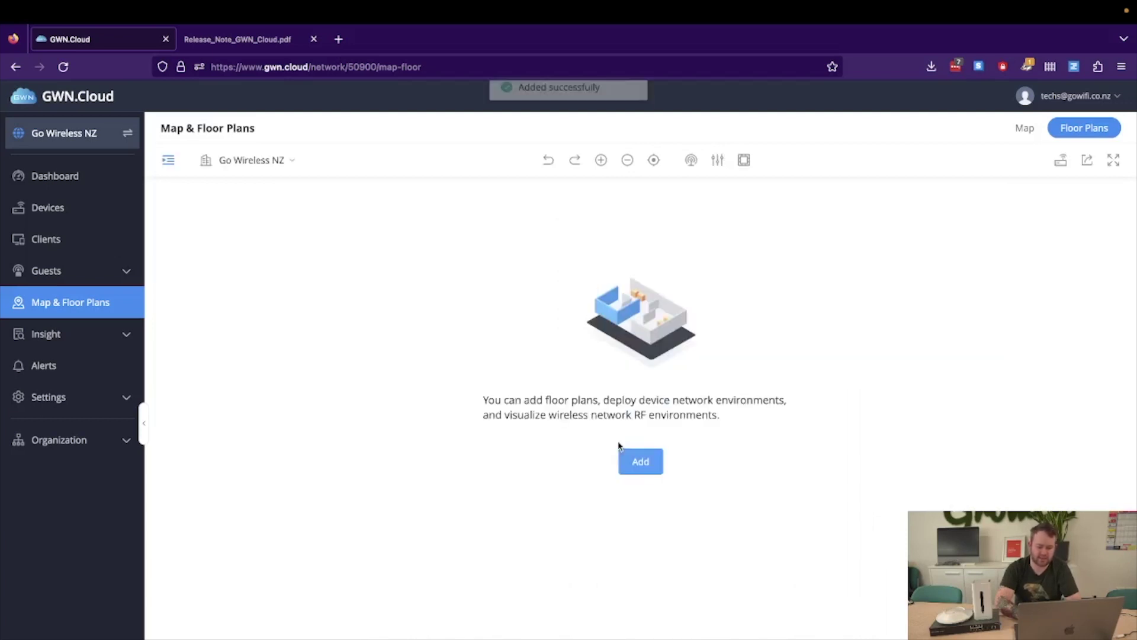
Place a virtual access point on the floor plan and turn on the 5G heat map
left_click(1061, 160)
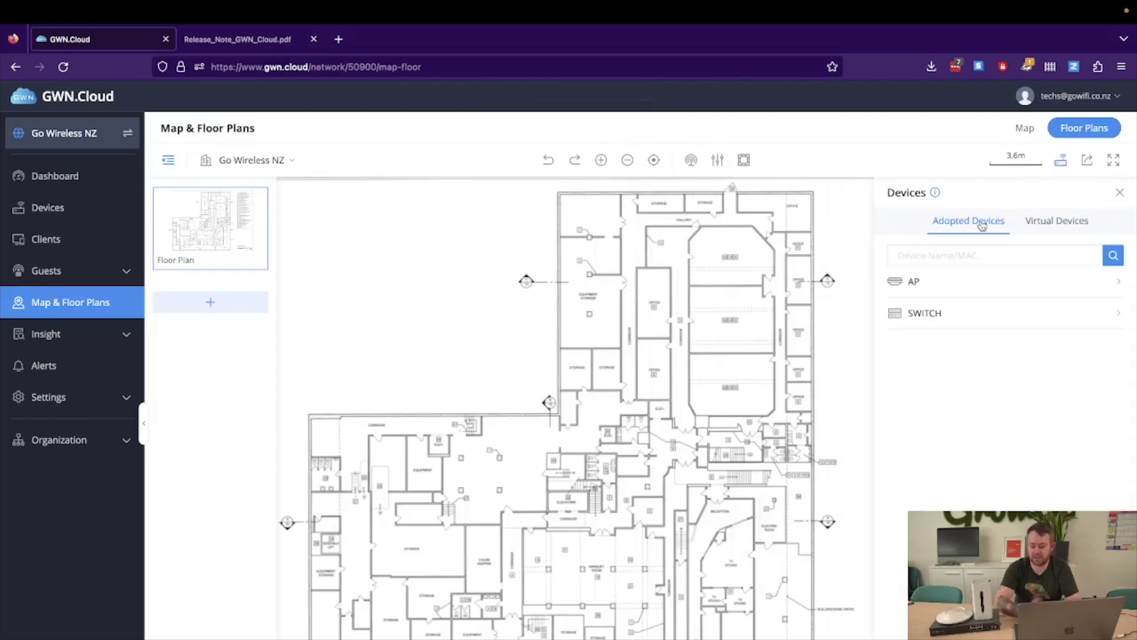
left_click(1055, 229)
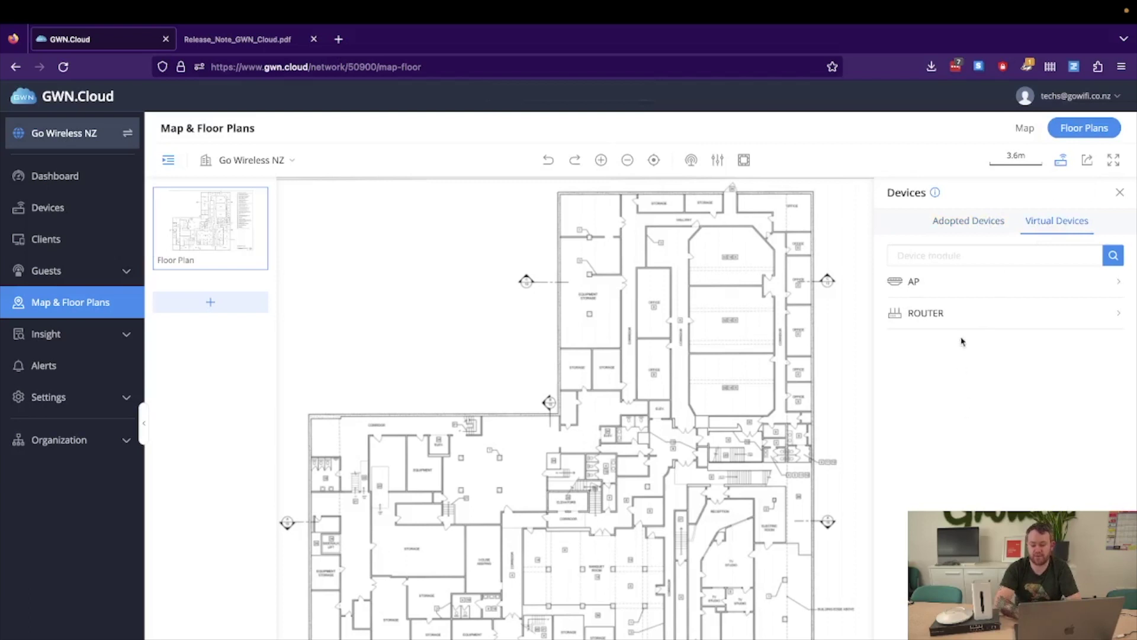
left_click(991, 289)
scroll(956, 472, "down", 4)
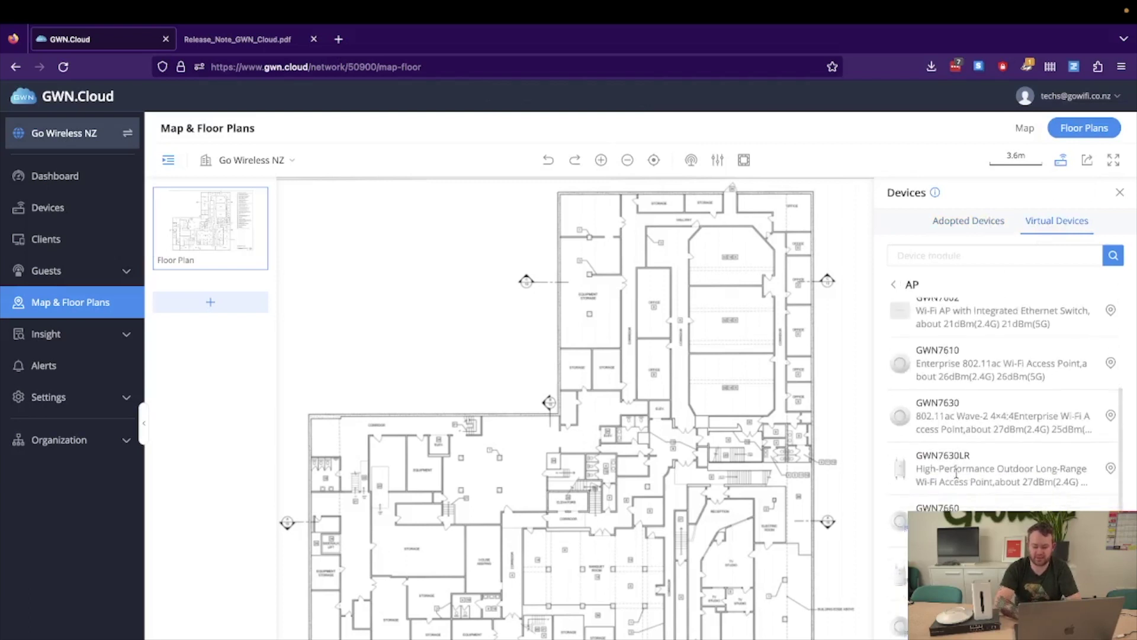
left_click_drag(902, 620, 734, 384)
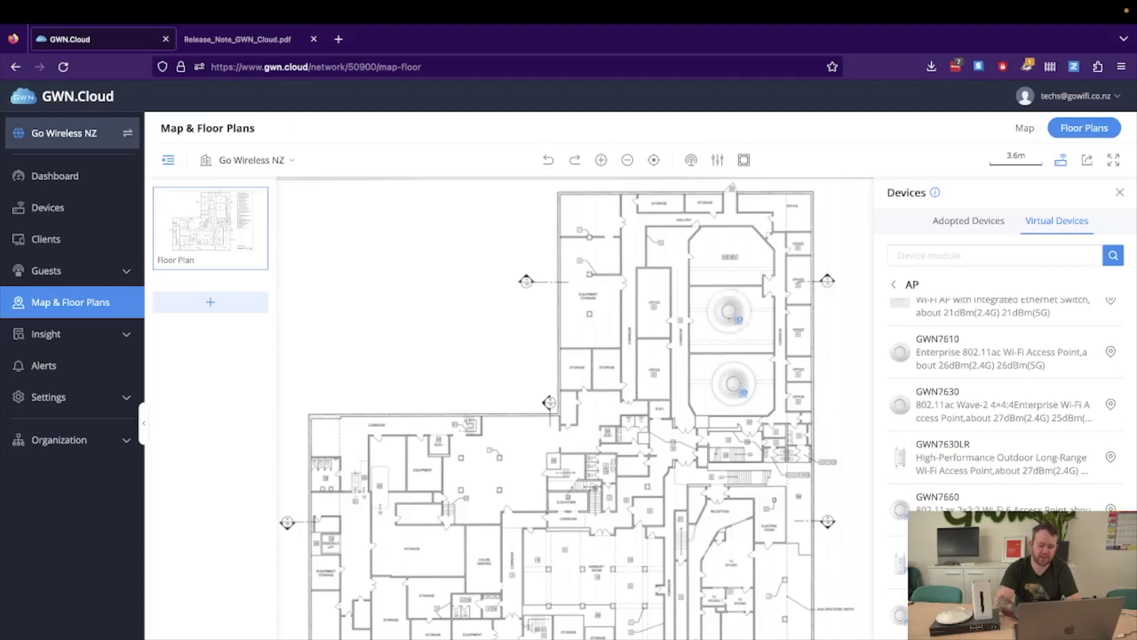
left_click(691, 162)
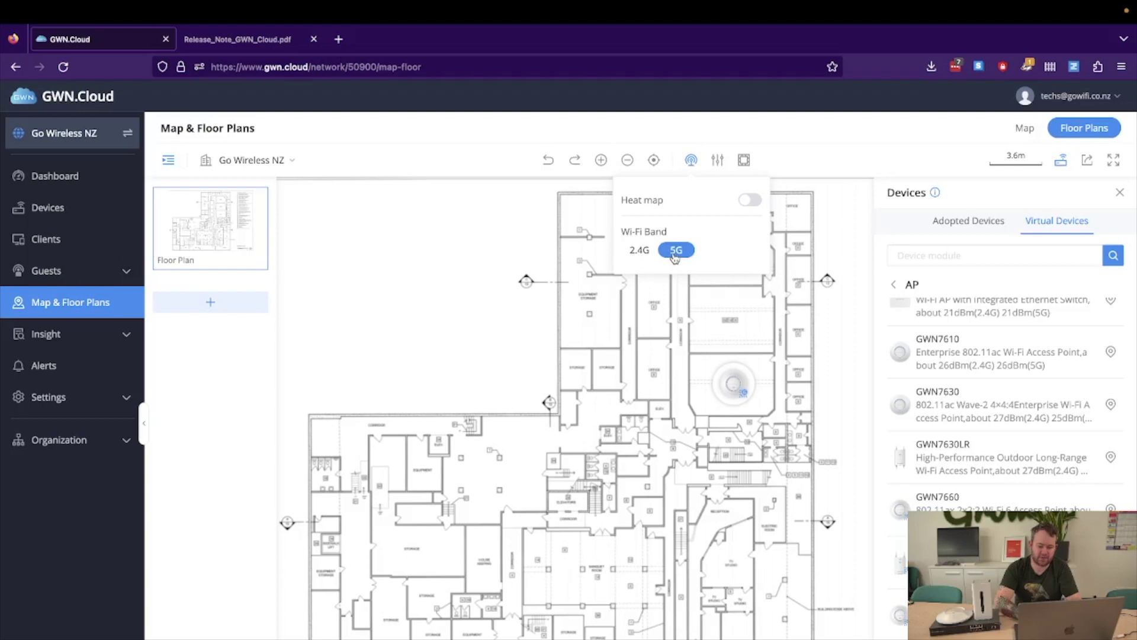
left_click(751, 200)
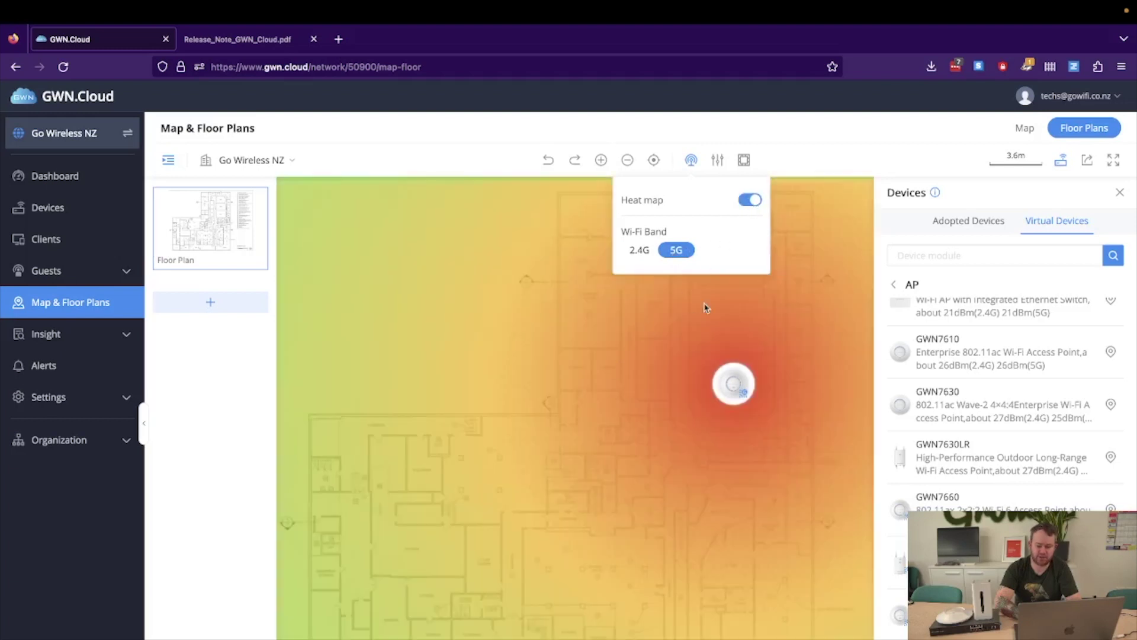
Draw a brick wall along the right side of the floor plan
left_click(744, 160)
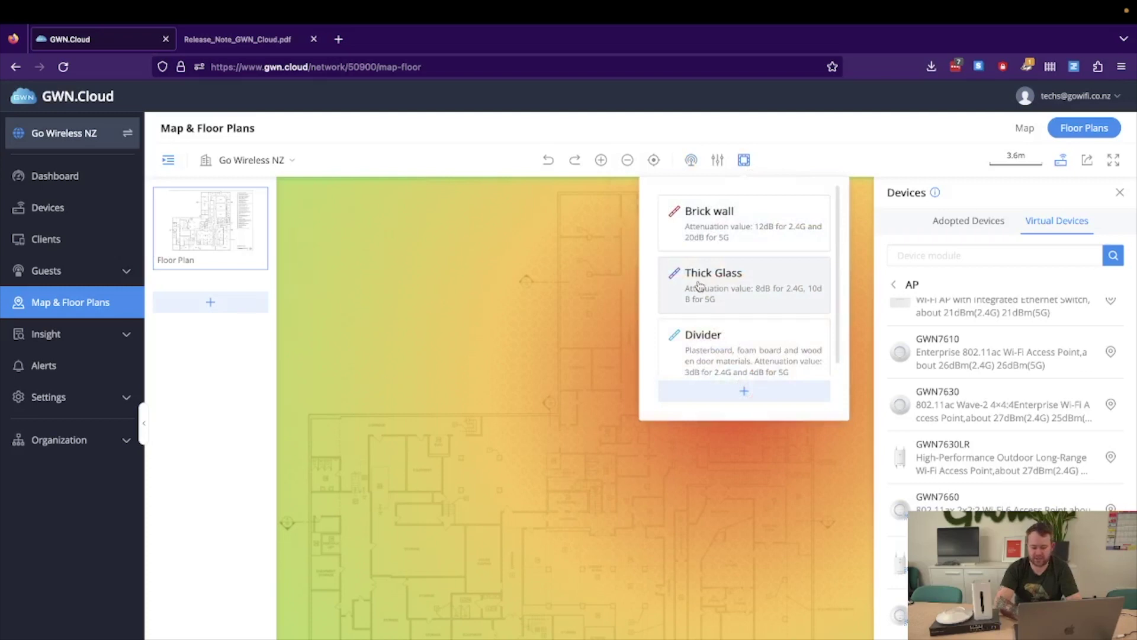
left_click(723, 231)
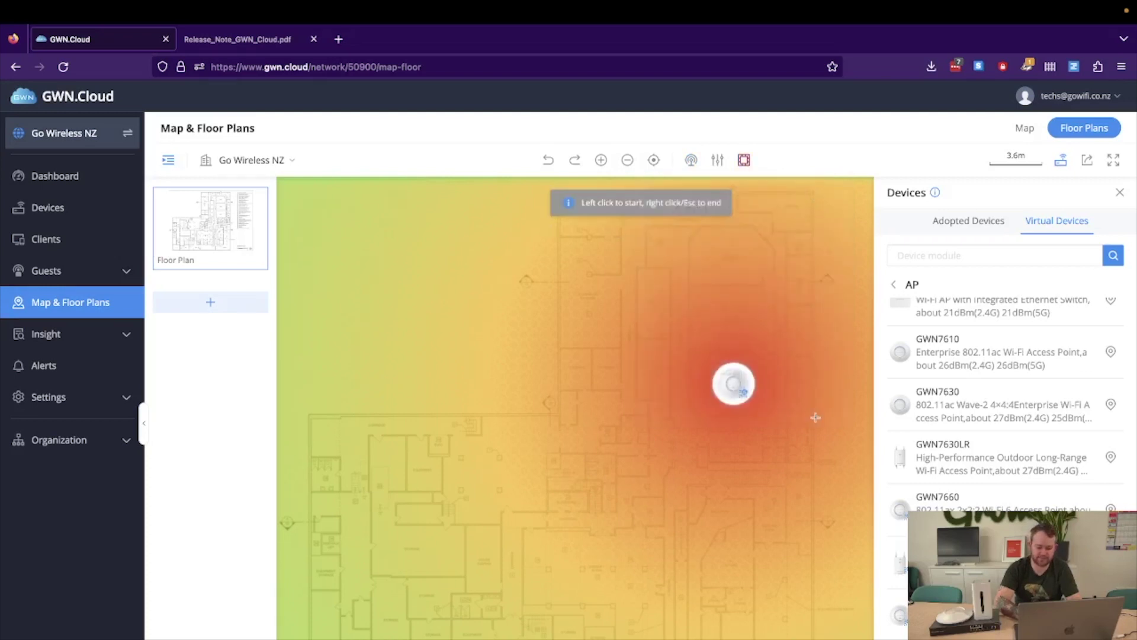
left_click(811, 194)
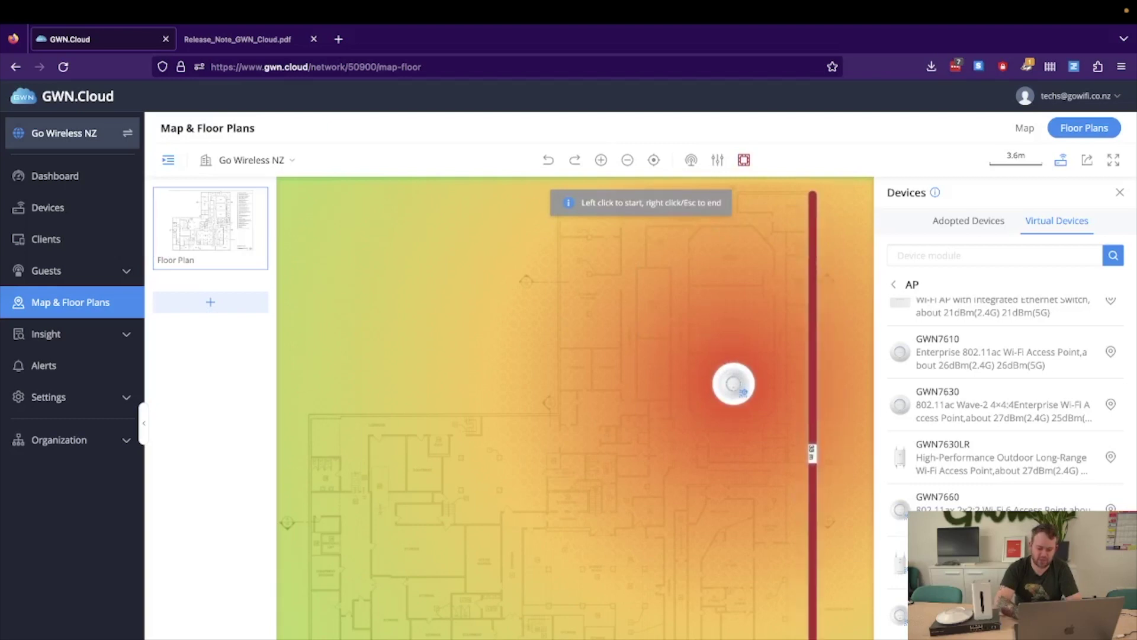
key("Escape")
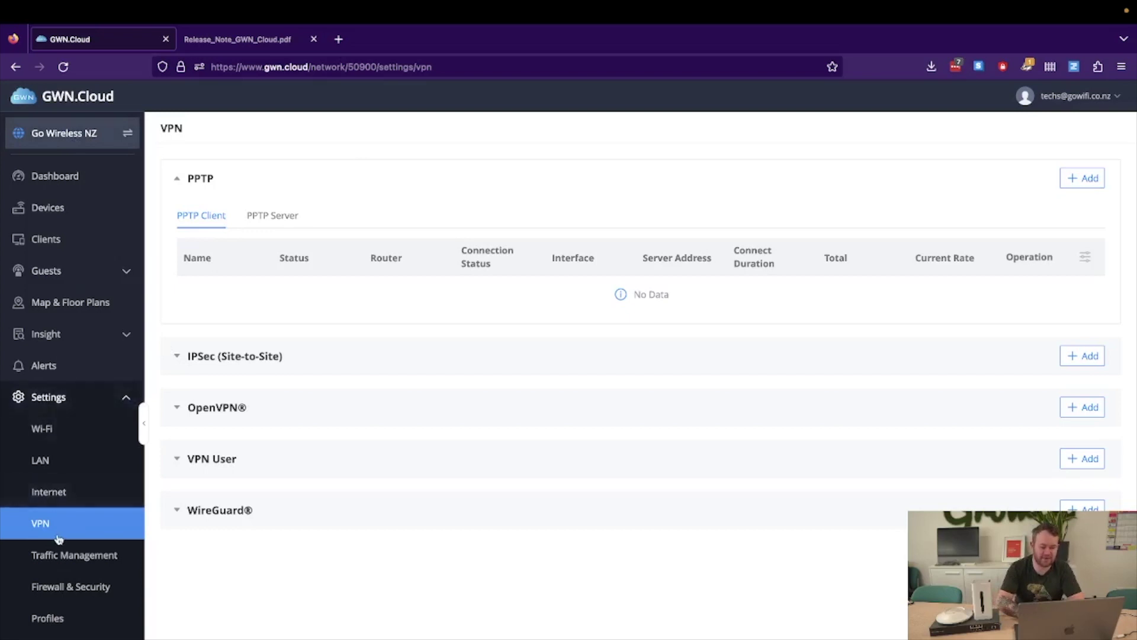
Expand the IPSec (Site-to-Site) and OpenVPN® sections on the VPN settings page and scroll through them
left_click(176, 357)
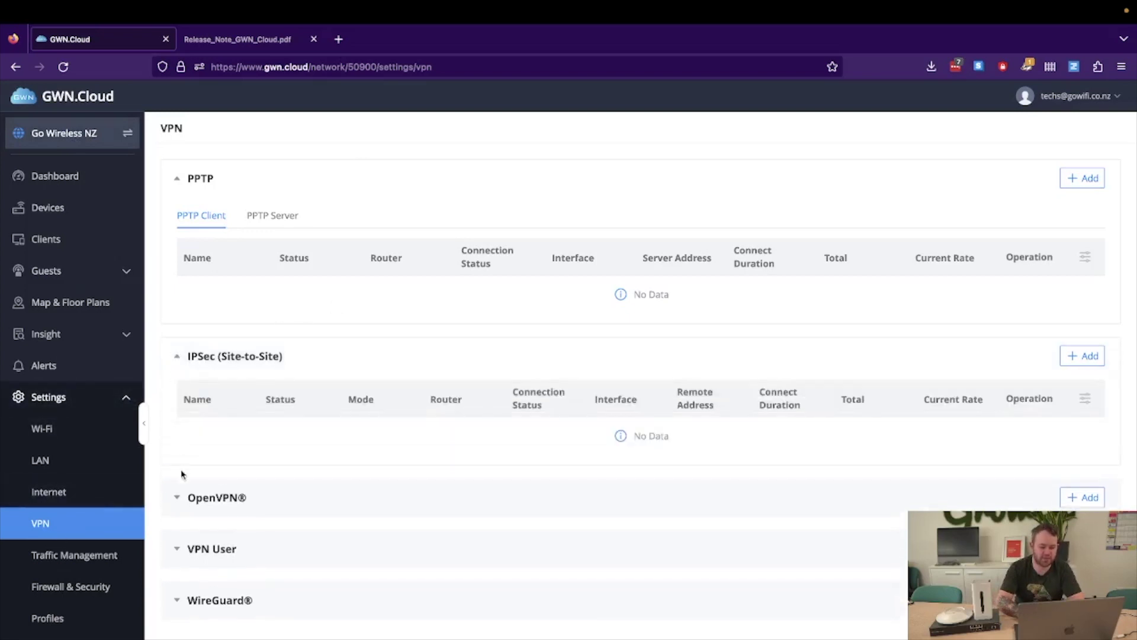
left_click(178, 498)
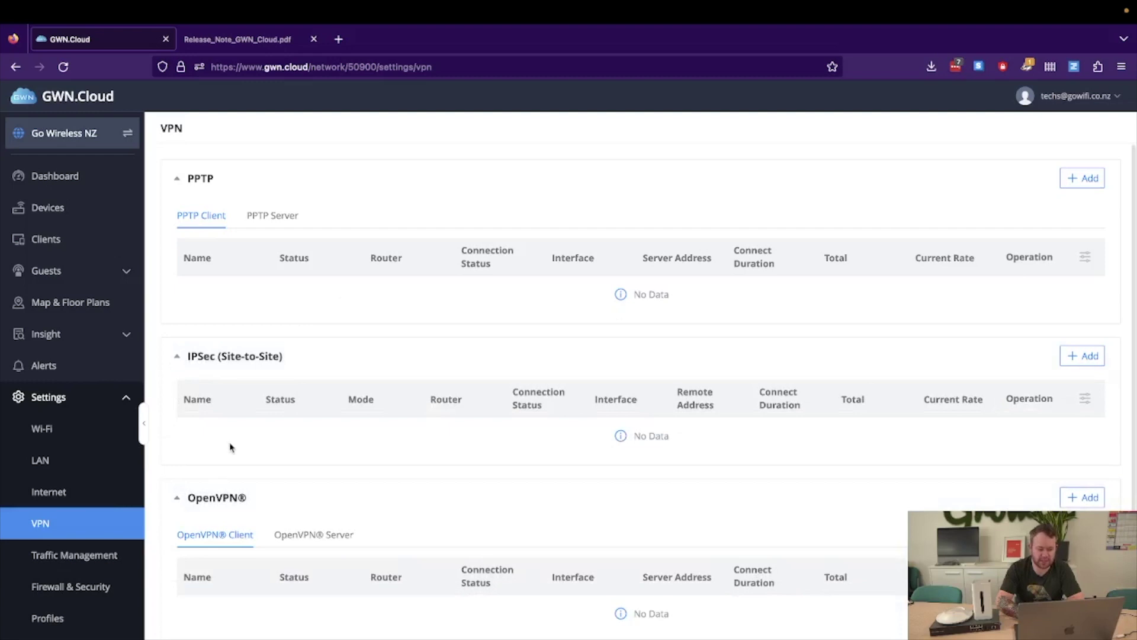
scroll(231, 448, "down", 1)
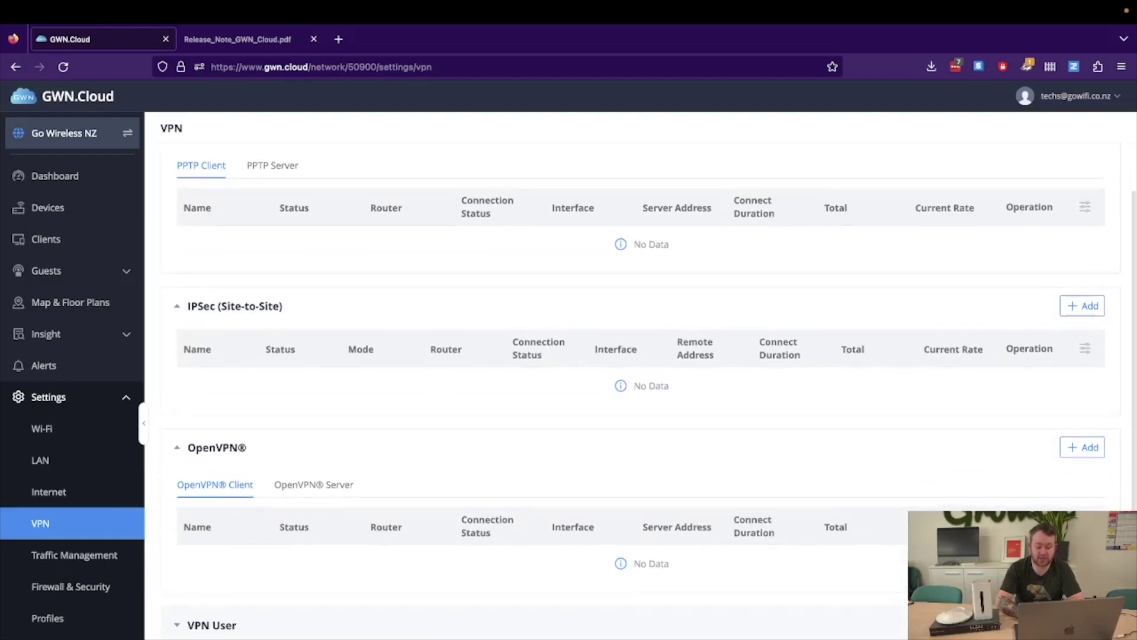
scroll(641, 389, "down", 2)
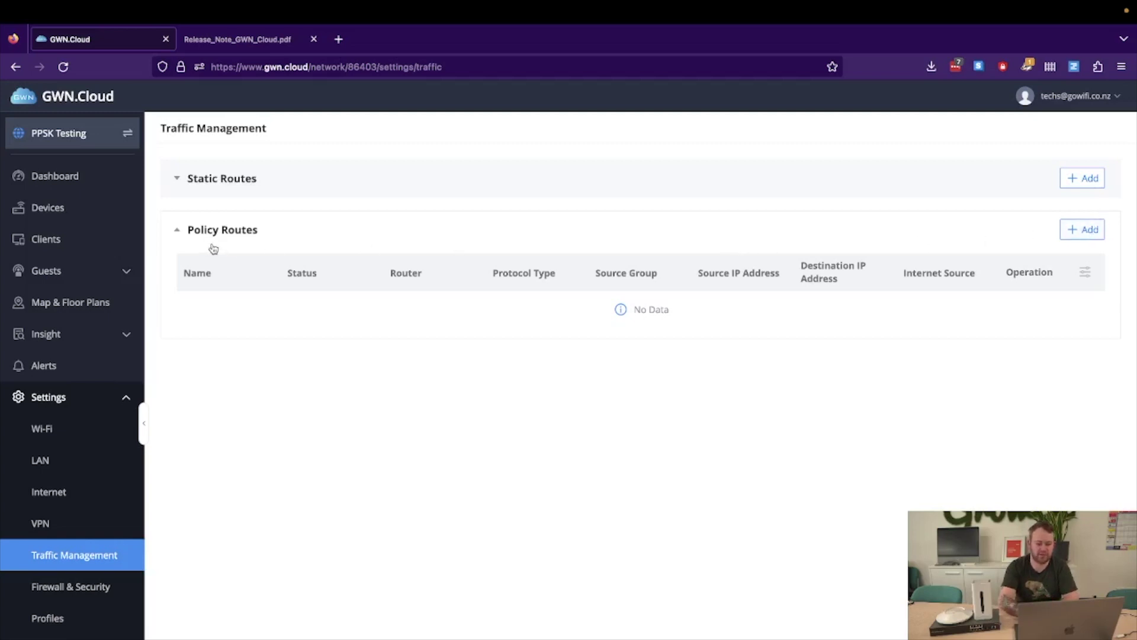
Add an enabled policy route named 'Traffic Rule' and view its Internet Source options
left_click(1088, 230)
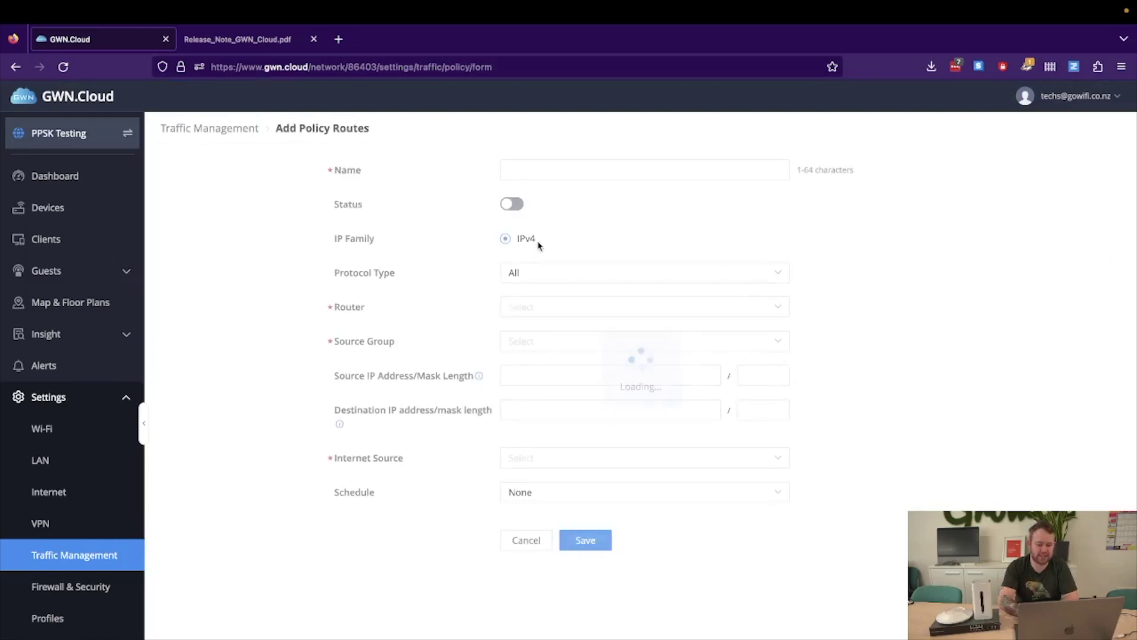
left_click(511, 204)
left_click(535, 170)
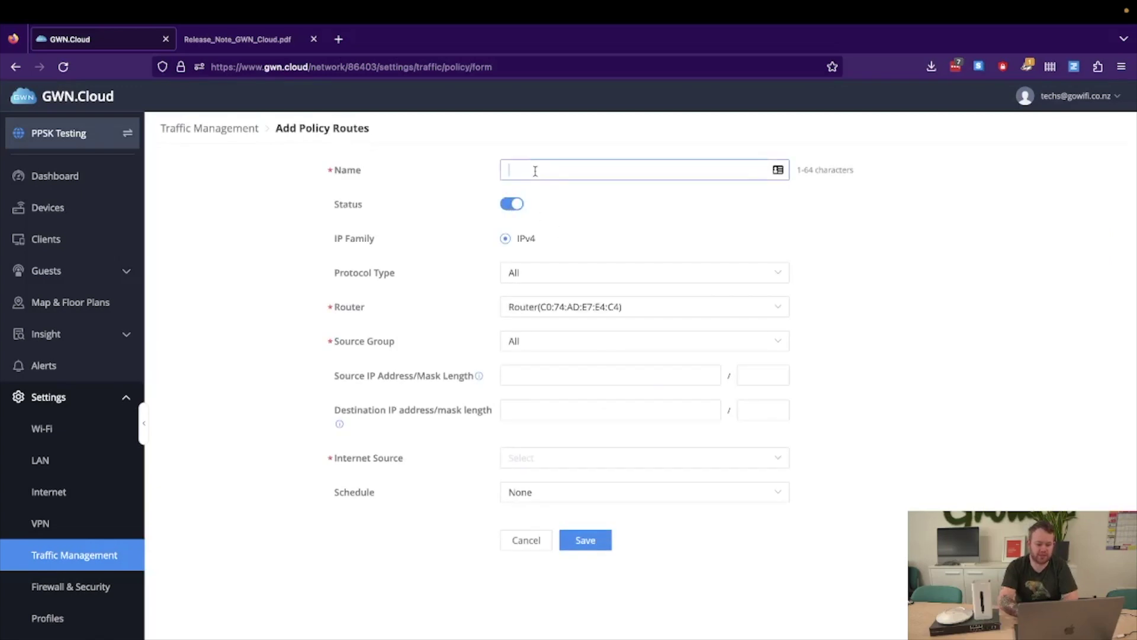
type("Traffic Rule")
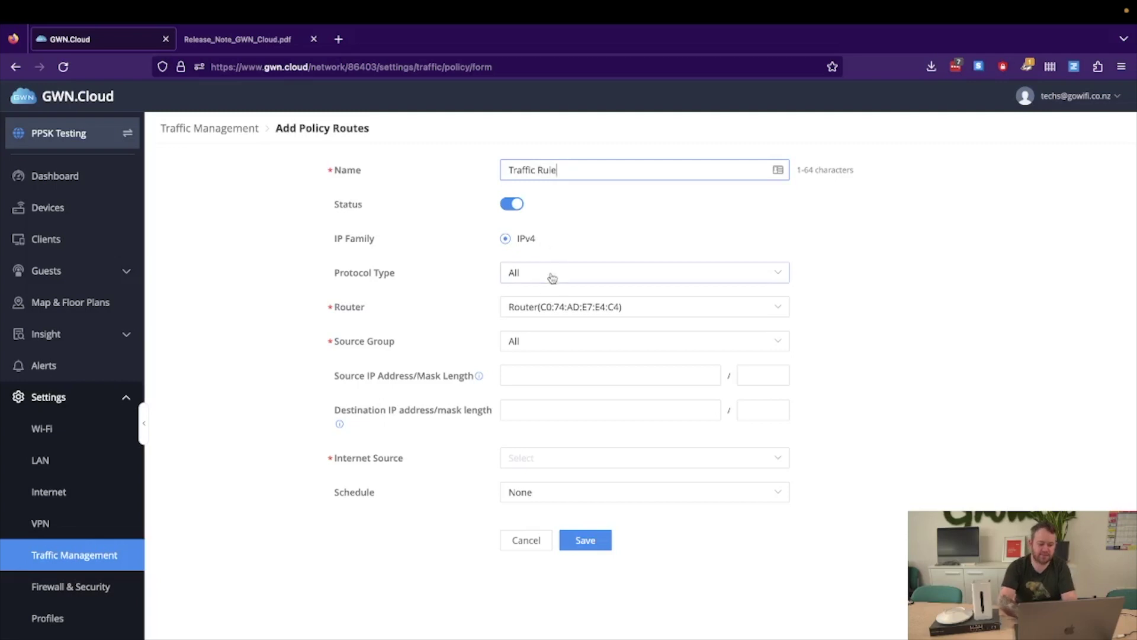
left_click(534, 374)
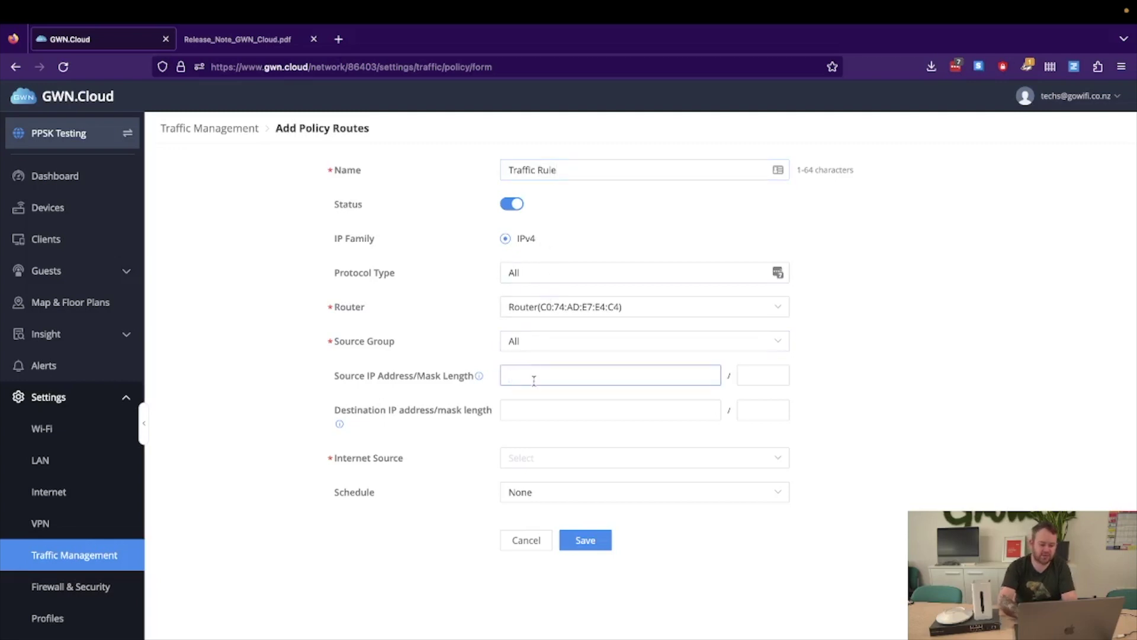
left_click(550, 462)
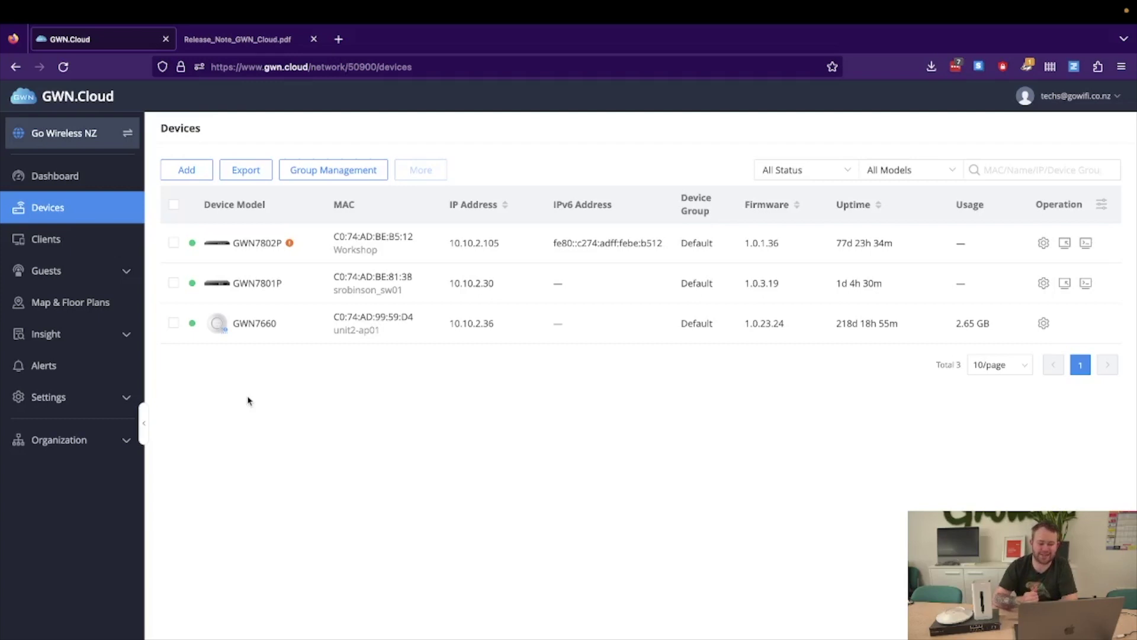
left_click(238, 323)
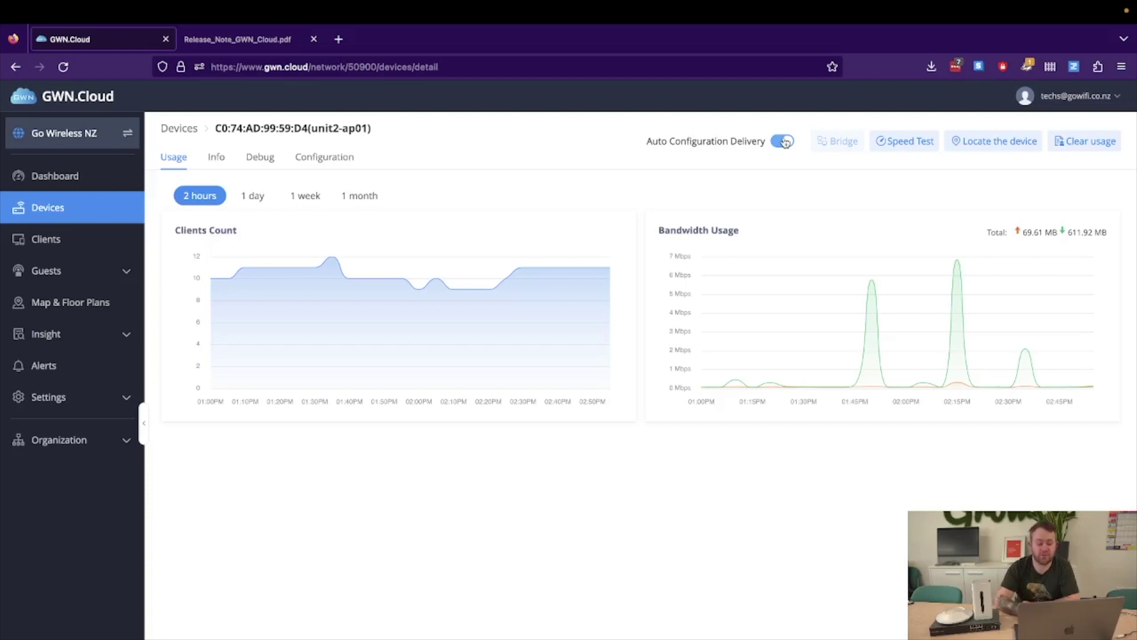
left_click(171, 133)
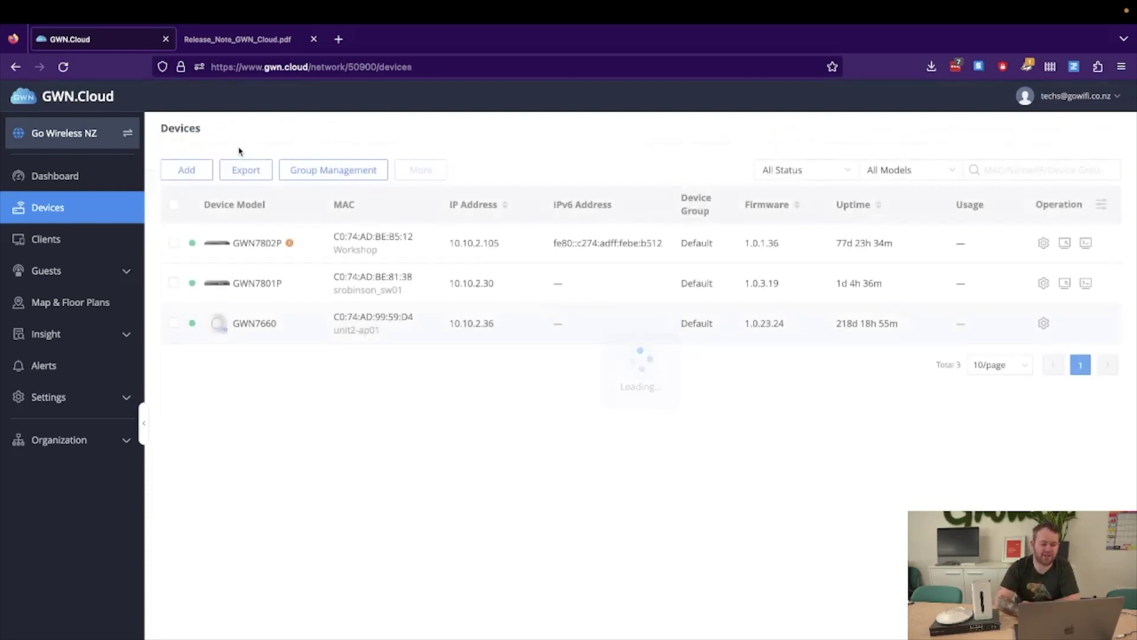